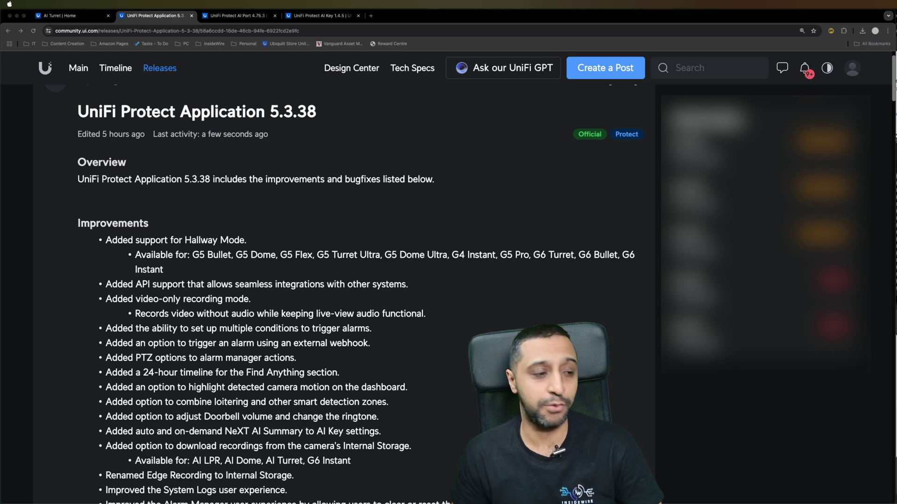
# Highlight the NeXT AI Summary and internal storage download notes, then view the AI Port 4.75.3 release notes.
pyautogui.scroll(-5, 275, 278)
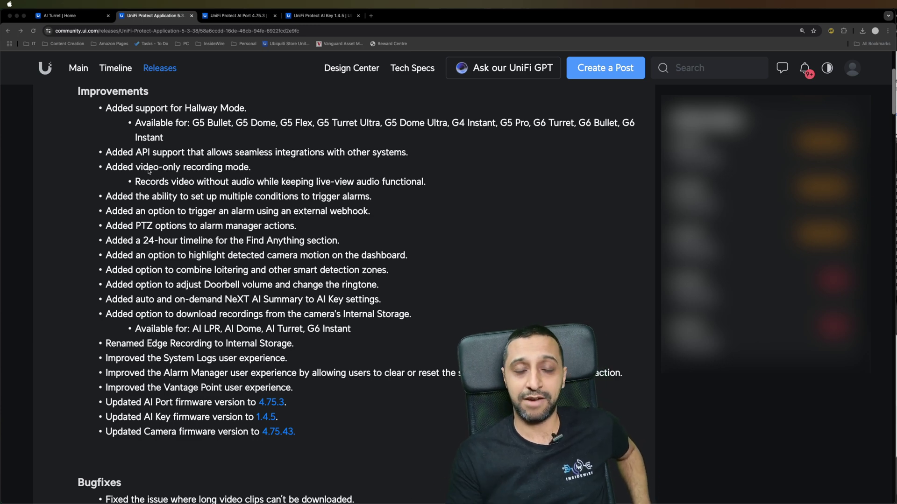
pyautogui.moveTo(180, 299); pyautogui.dragTo(363, 299)
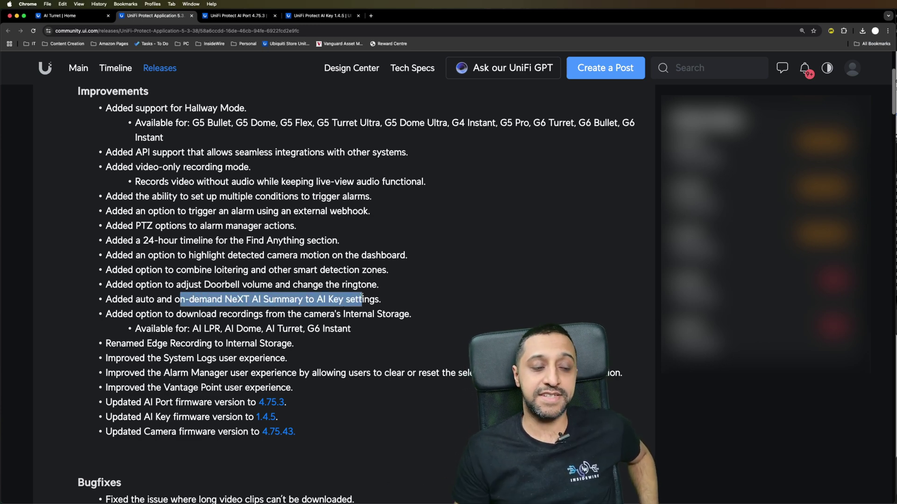
pyautogui.moveTo(135, 314); pyautogui.dragTo(384, 329)
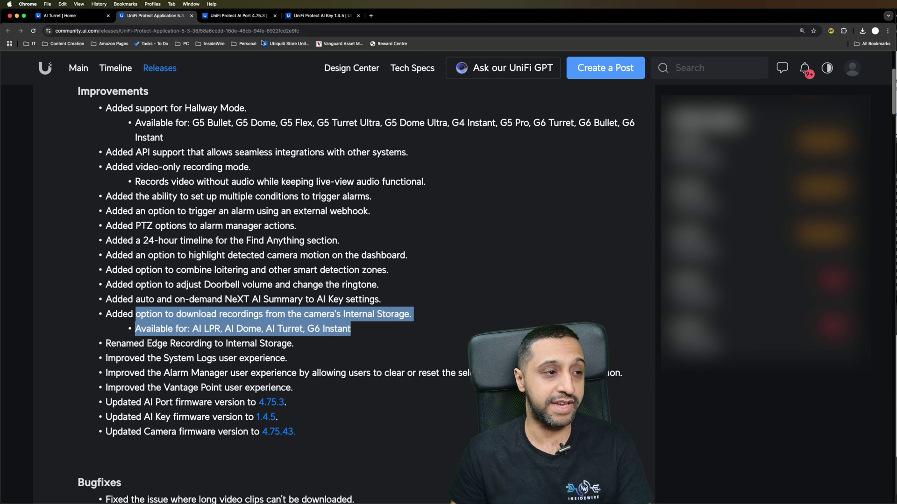
pyautogui.click(252, 17)
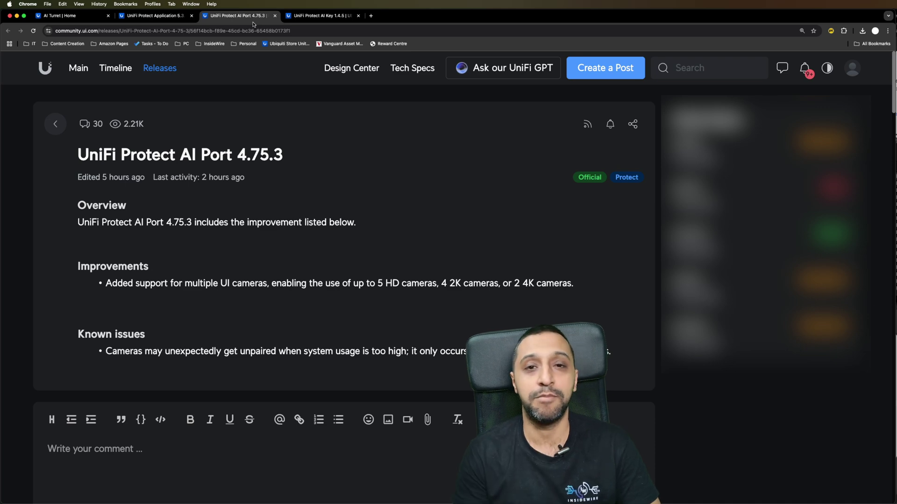
# View the UniFi Protect AI Key 1.4.5 release notes.
pyautogui.click(317, 16)
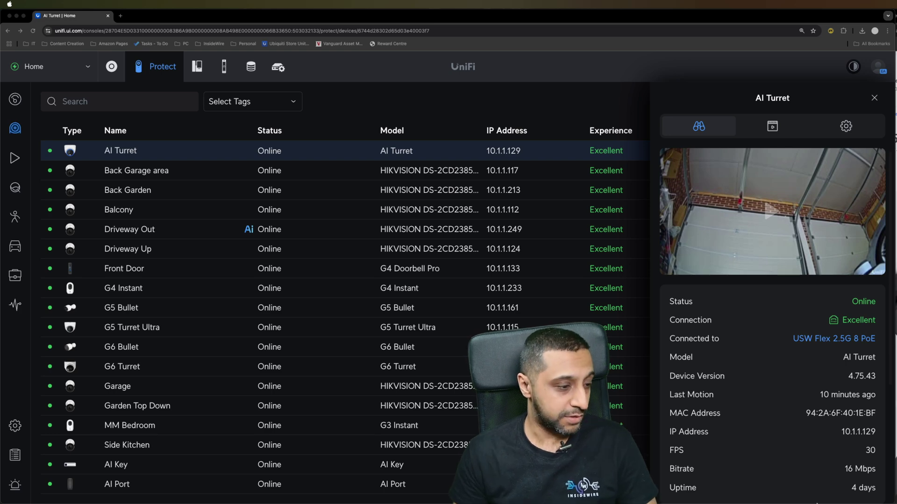
# In the AI Port's camera pairing list, unpair Driveway Out and pair MM Bedroom, then close the list.
pyautogui.click(143, 485)
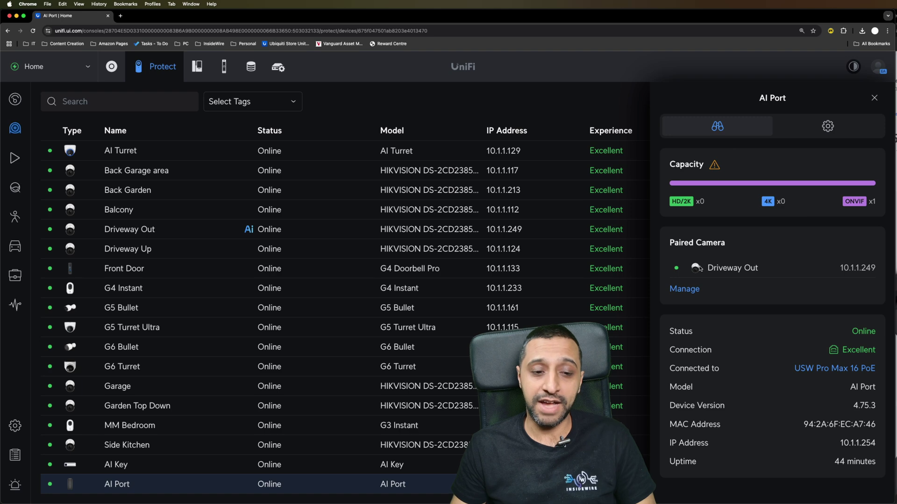
pyautogui.click(684, 289)
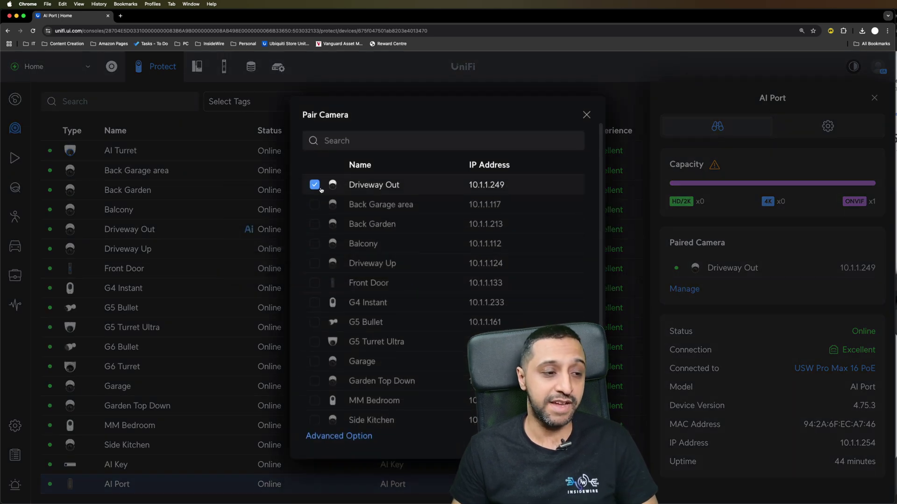
pyautogui.click(319, 189)
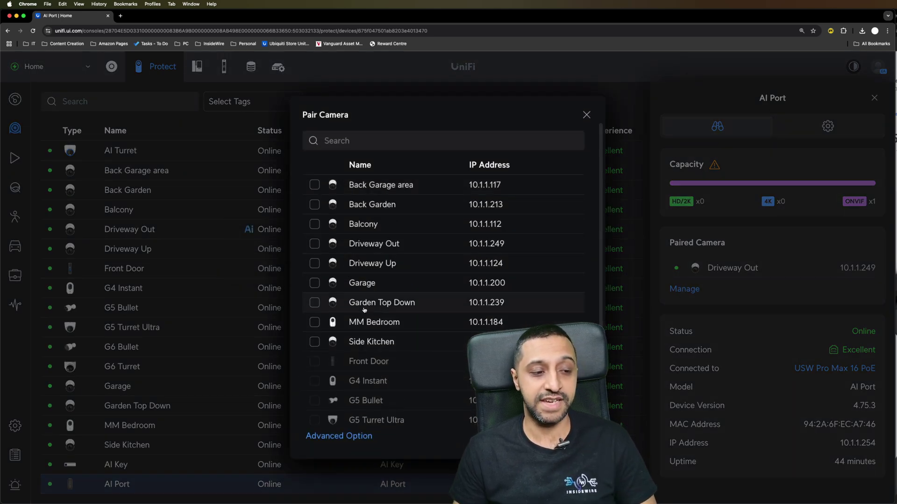
pyautogui.scroll(-1, 366, 316)
pyautogui.moveTo(364, 400)
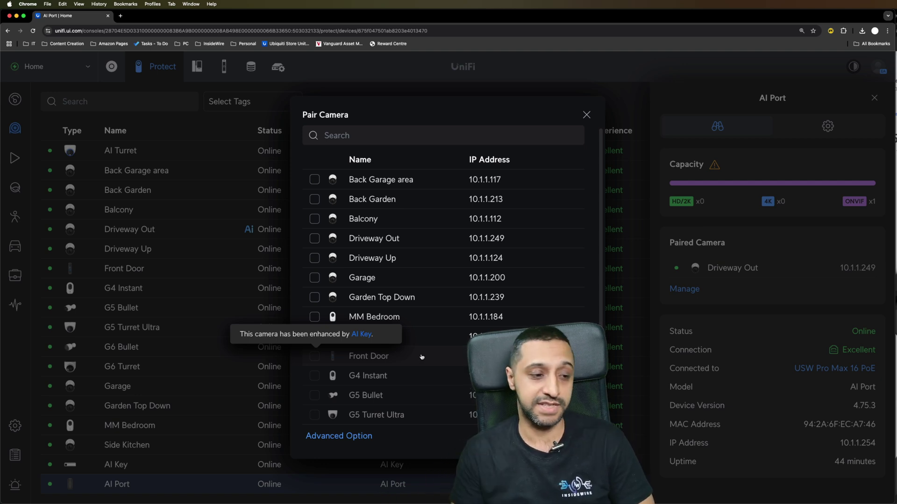
pyautogui.click(360, 317)
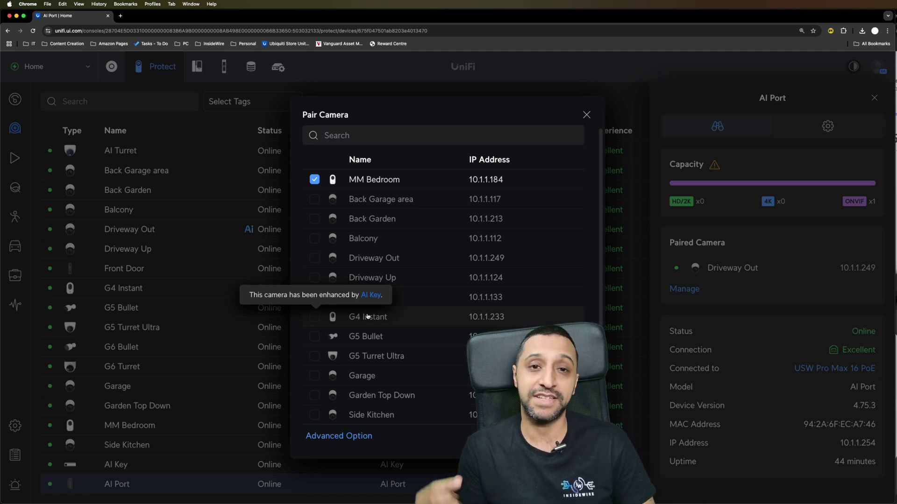
pyautogui.press('Escape')
pyautogui.moveTo(693, 185)
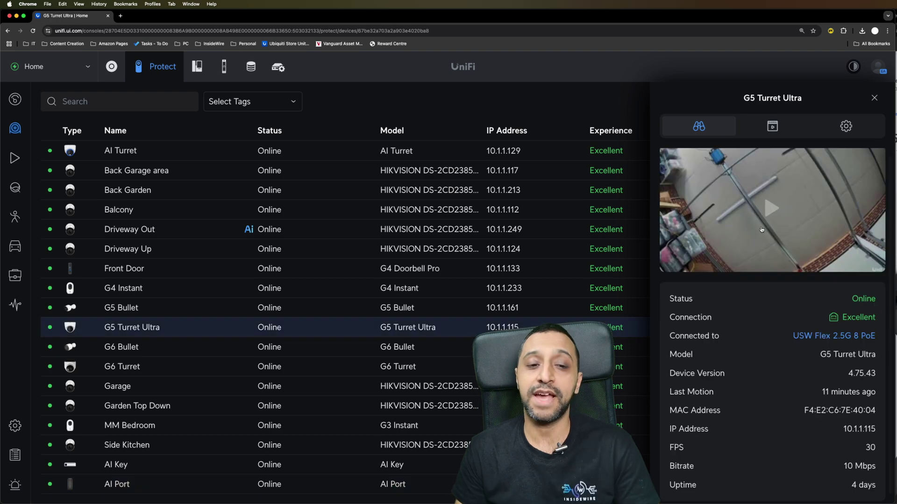
# Enable Hallway Mode in the G5 Turret Ultra's Image Tuning settings and dismiss the rotation notice.
pyautogui.click(792, 195)
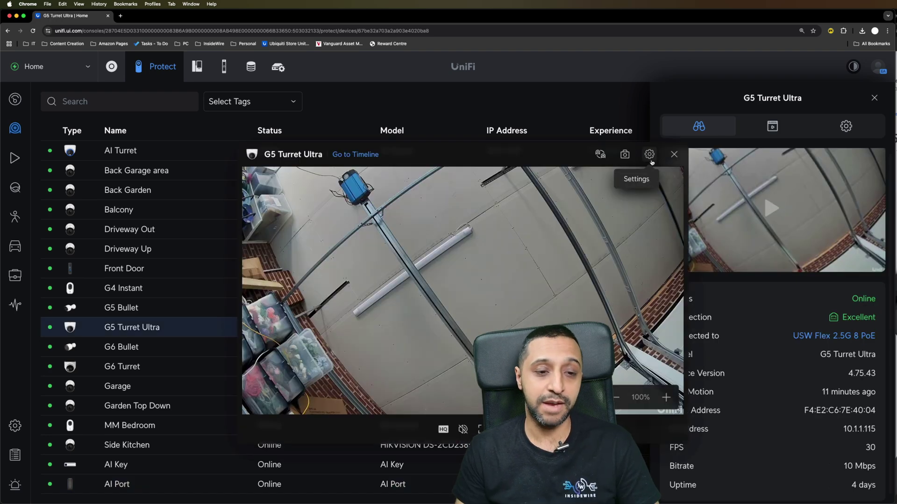
pyautogui.click(654, 159)
pyautogui.click(771, 161)
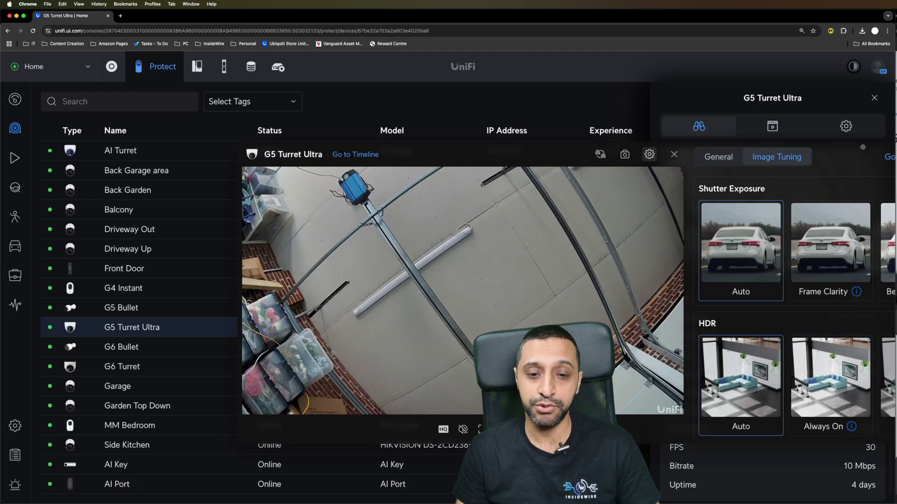
pyautogui.moveTo(863, 147); pyautogui.dragTo(676, 89)
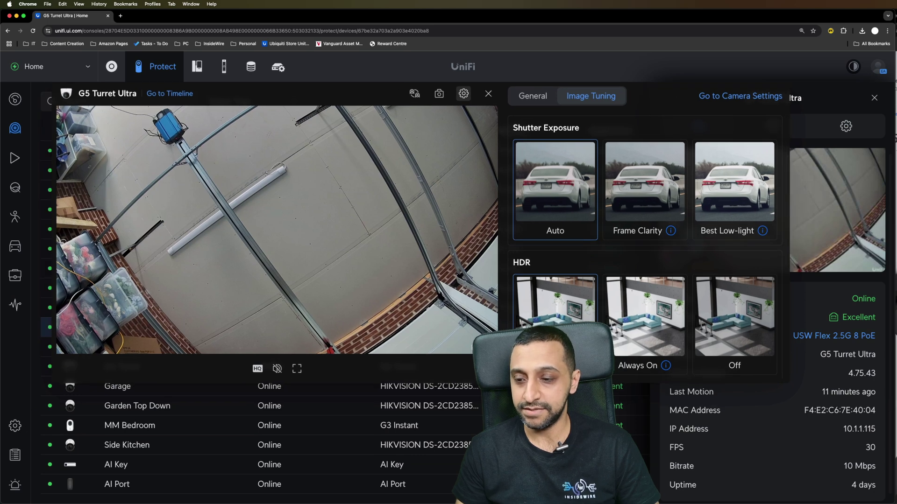
pyautogui.scroll(-6, 648, 353)
pyautogui.click(664, 367)
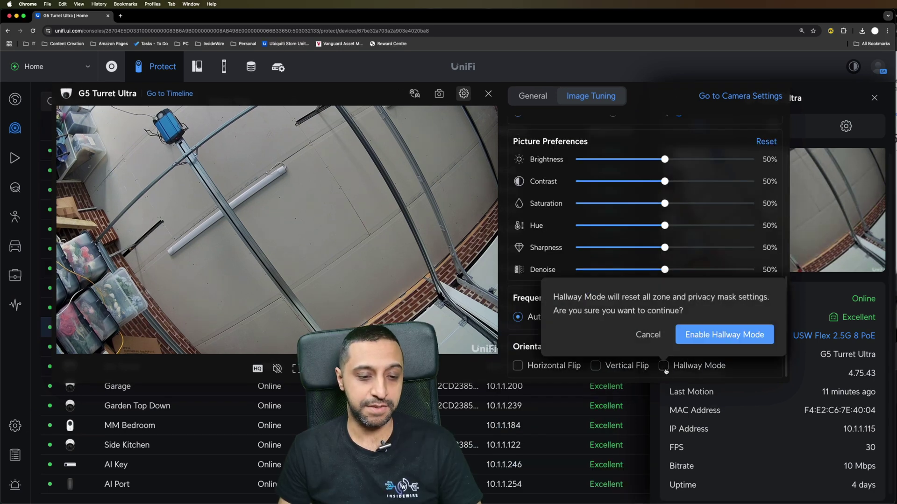
pyautogui.click(701, 339)
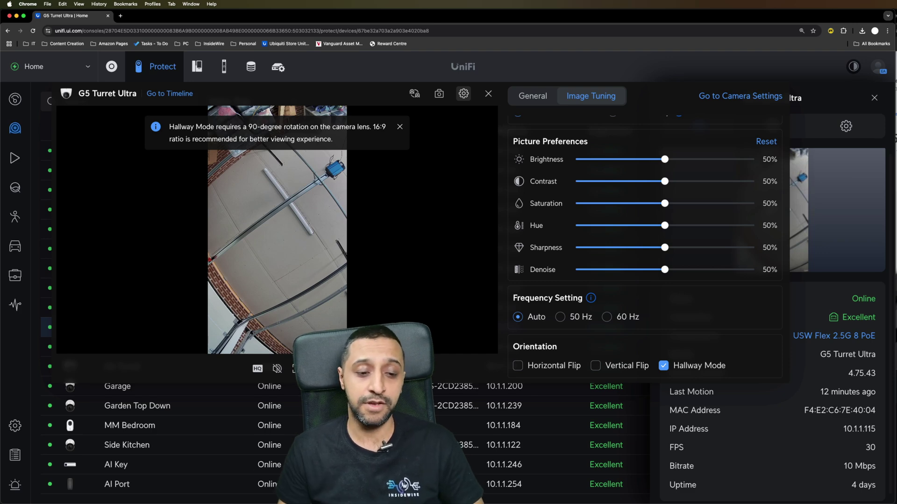
pyautogui.click(663, 366)
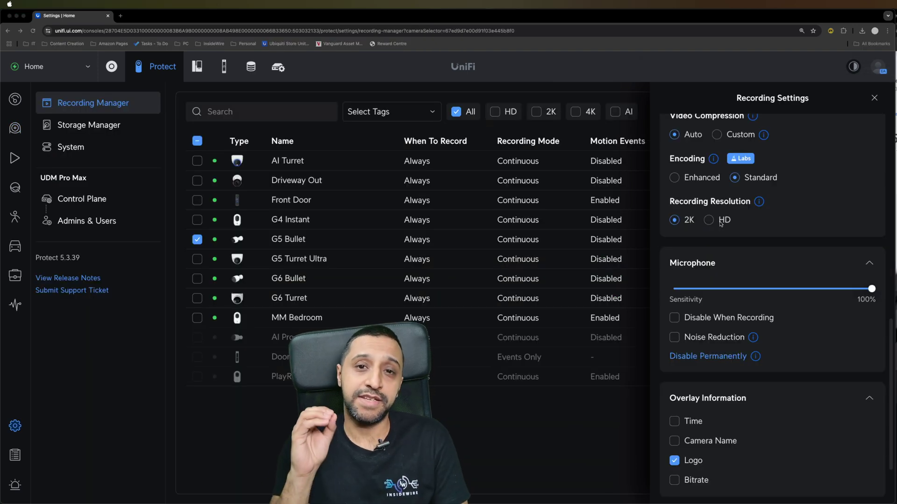
# Scroll back to the top of the Recording Manager settings page.
pyautogui.scroll(1, 672, 361)
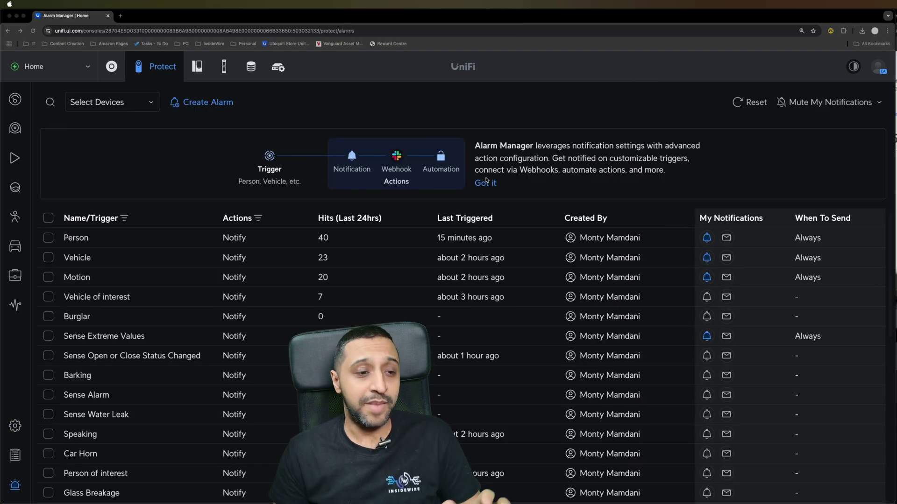
# Start a new alarm triggered by Known Faces AND LPR Known Vehicles.
pyautogui.click(220, 104)
pyautogui.click(75, 211)
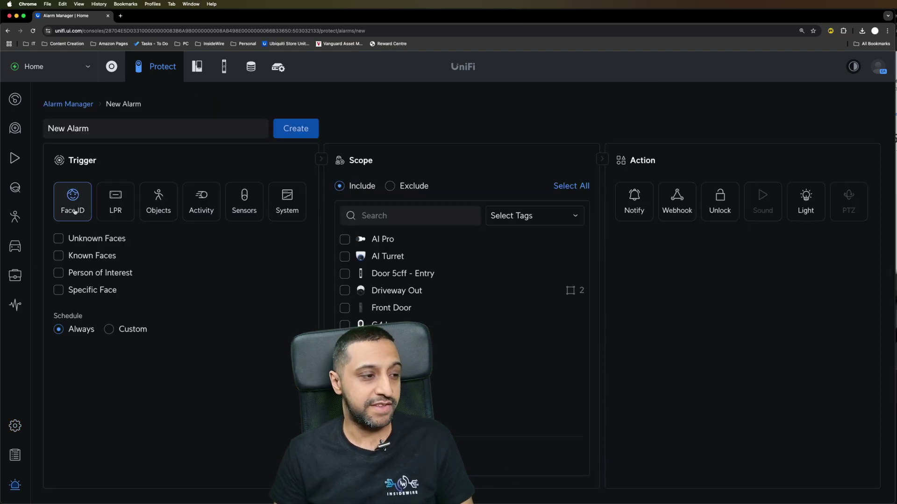
pyautogui.click(81, 256)
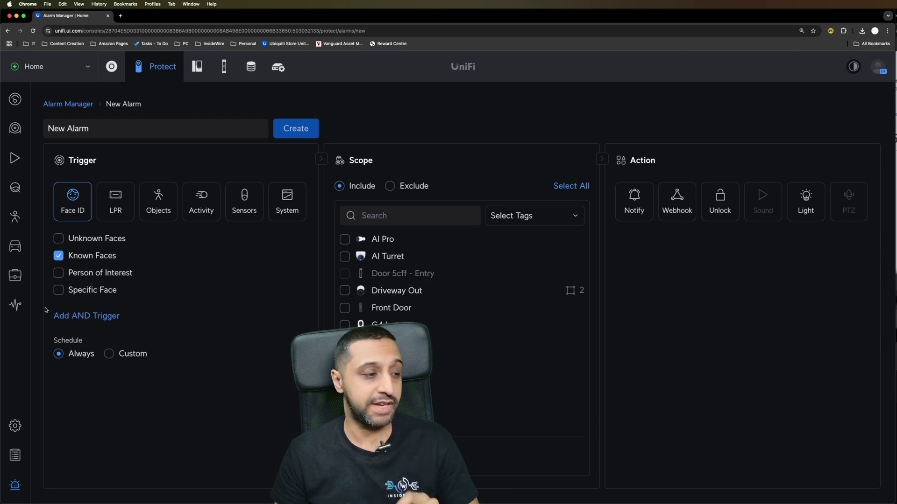
pyautogui.click(86, 315)
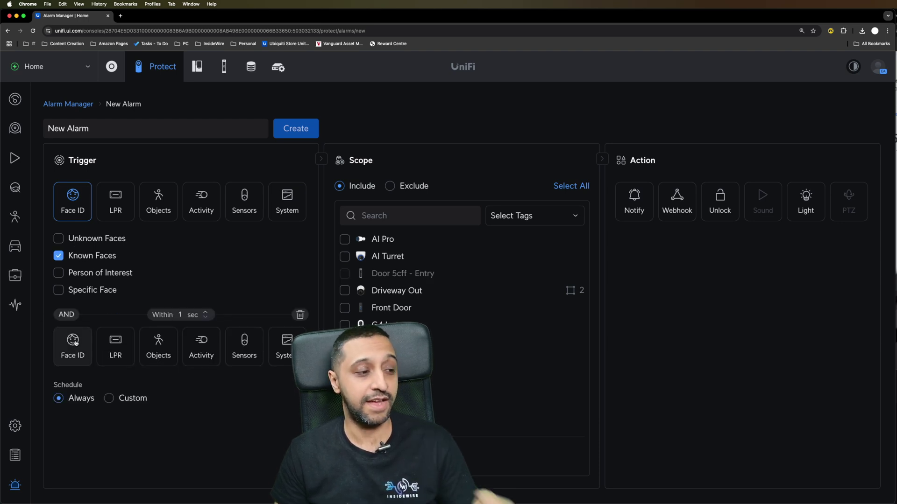
pyautogui.click(116, 348)
pyautogui.click(108, 402)
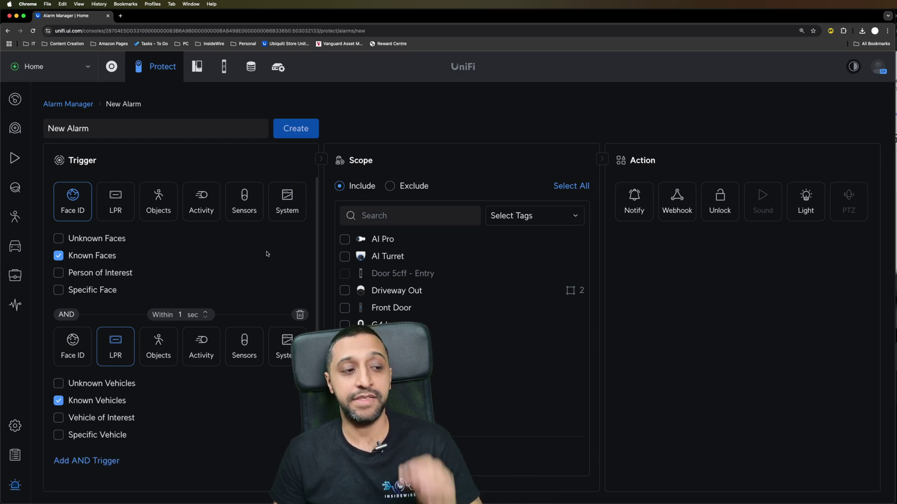
# Switch the first trigger to System events, adding then removing a Webhook trigger.
pyautogui.click(299, 211)
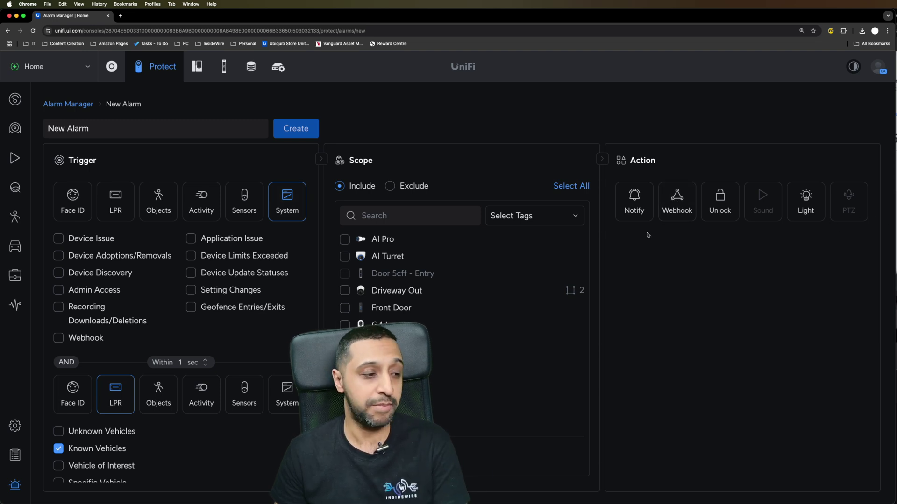
pyautogui.click(61, 340)
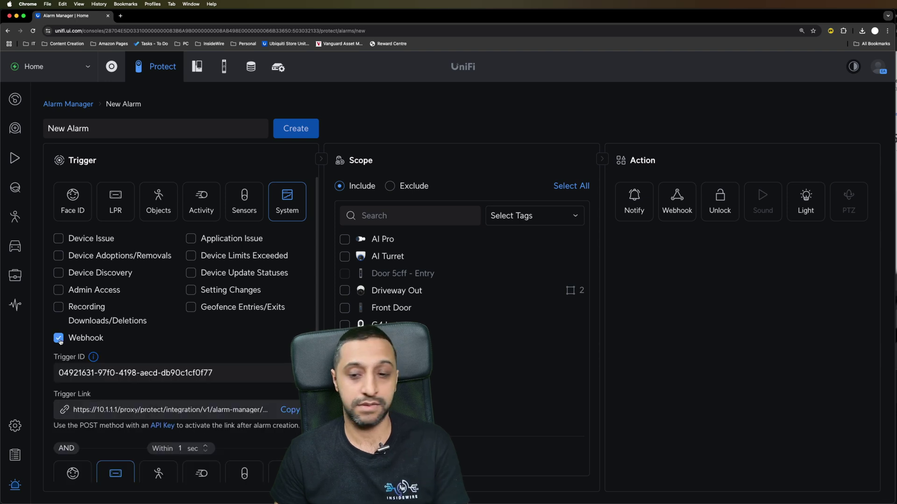
pyautogui.click(60, 340)
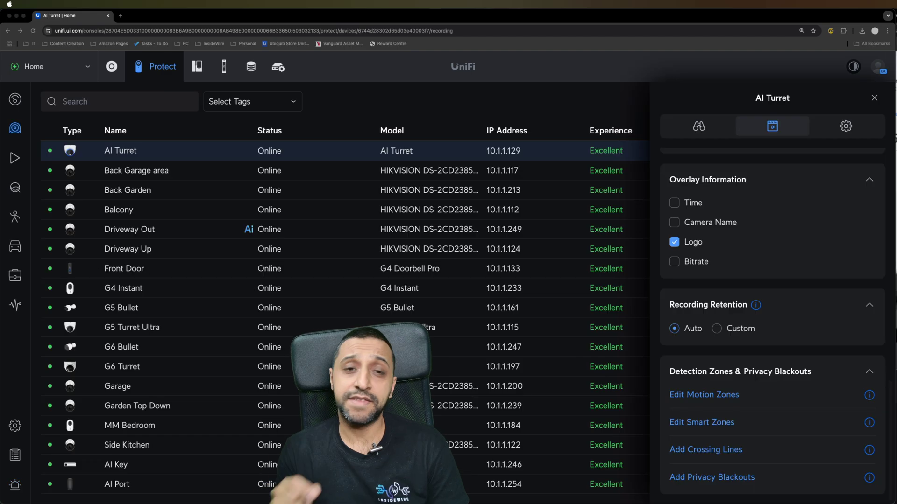
# Add smart zone New Zone 001 to the AI Turret with Loitering detection enabled.
pyautogui.click(717, 422)
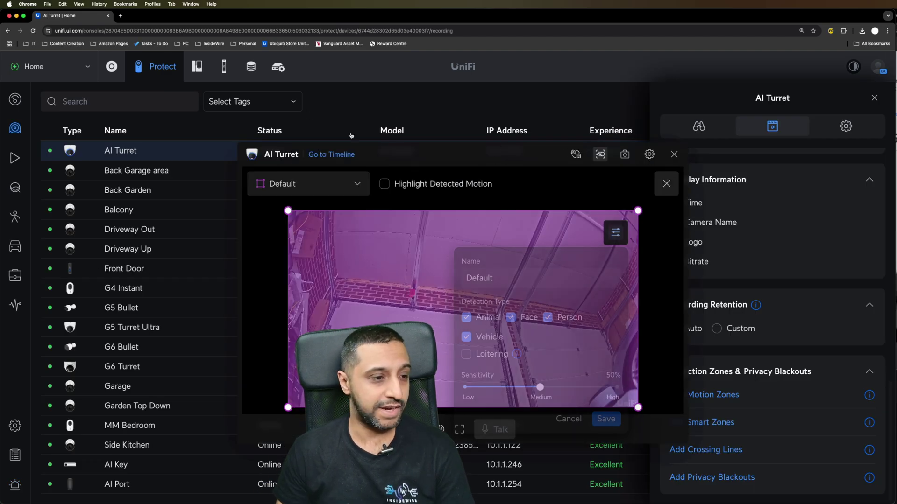
pyautogui.moveTo(468, 150); pyautogui.dragTo(266, 104)
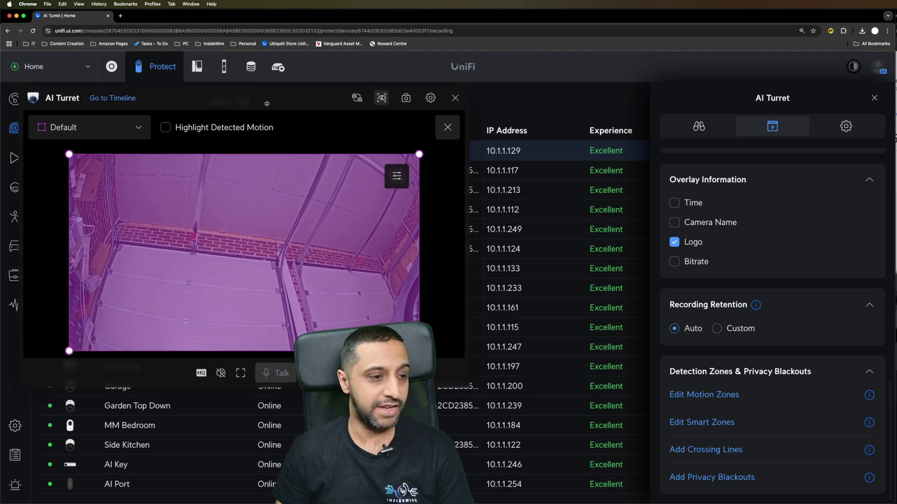
pyautogui.click(430, 105)
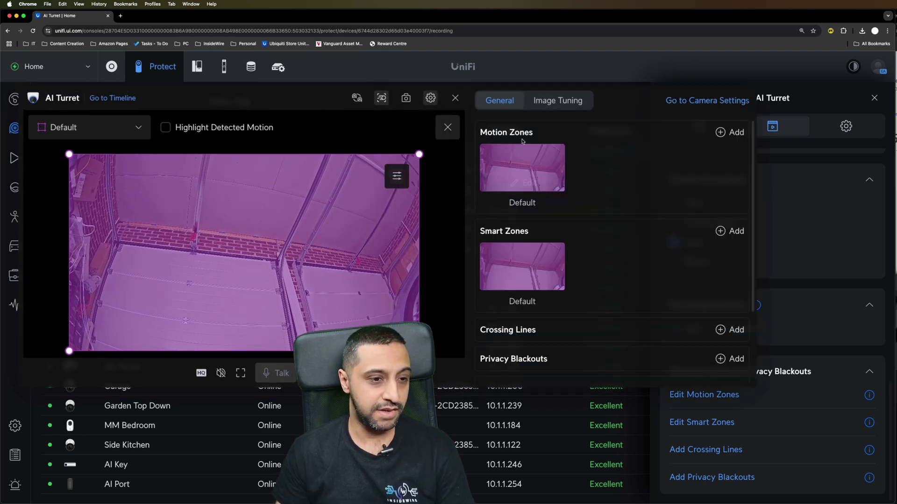
pyautogui.click(732, 233)
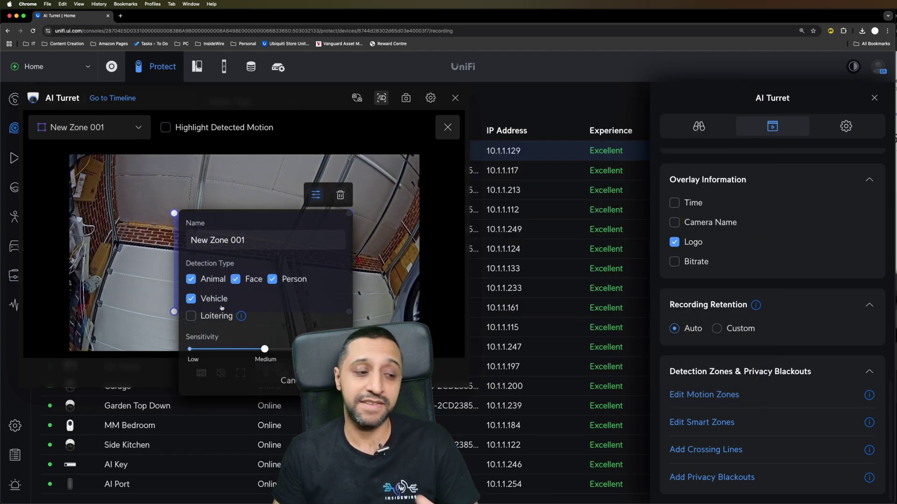
pyautogui.click(197, 319)
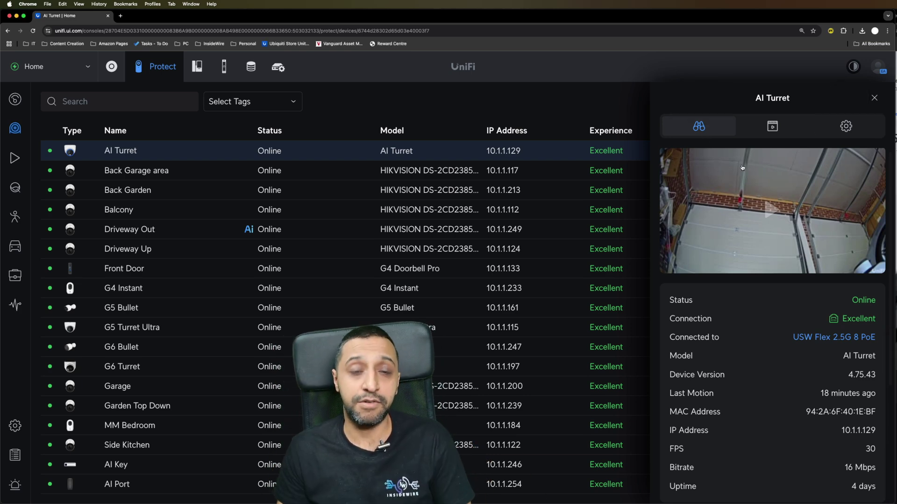
# Open the AI Turret's Internal Storage Download dialog for a 5-minute clip on 04/08/2025.
pyautogui.scroll(-4, 777, 297)
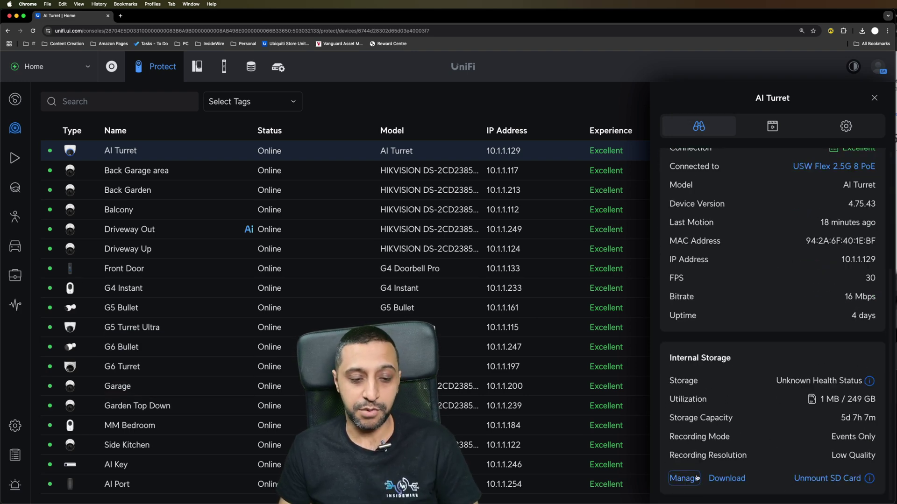
pyautogui.click(738, 480)
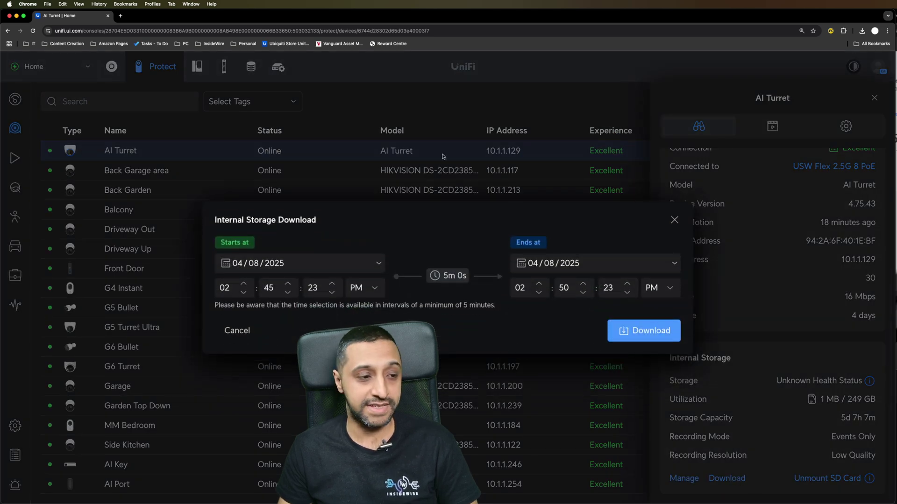